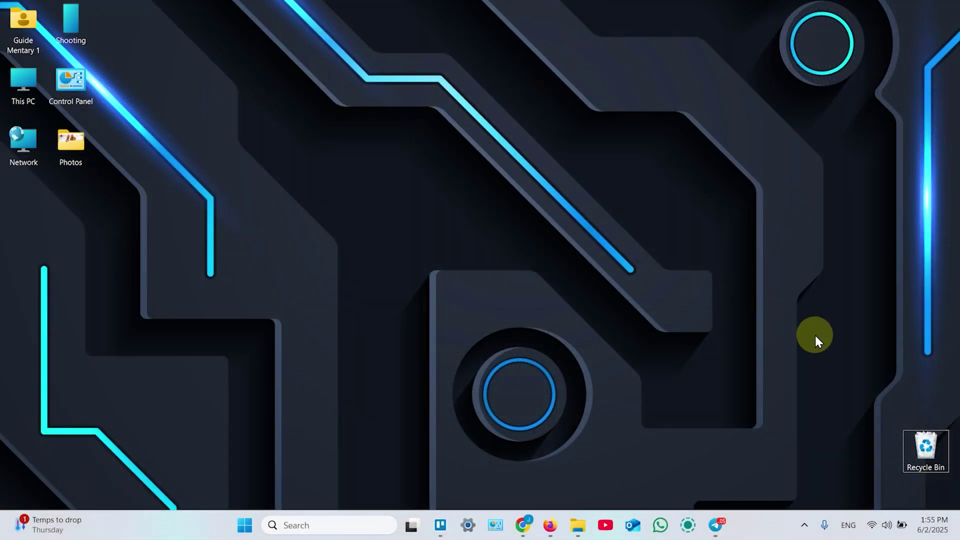
# - Switch the laptop's Wi-Fi from Main Router to the TP-Link_C734_5G network
pyautogui.click(875, 527)
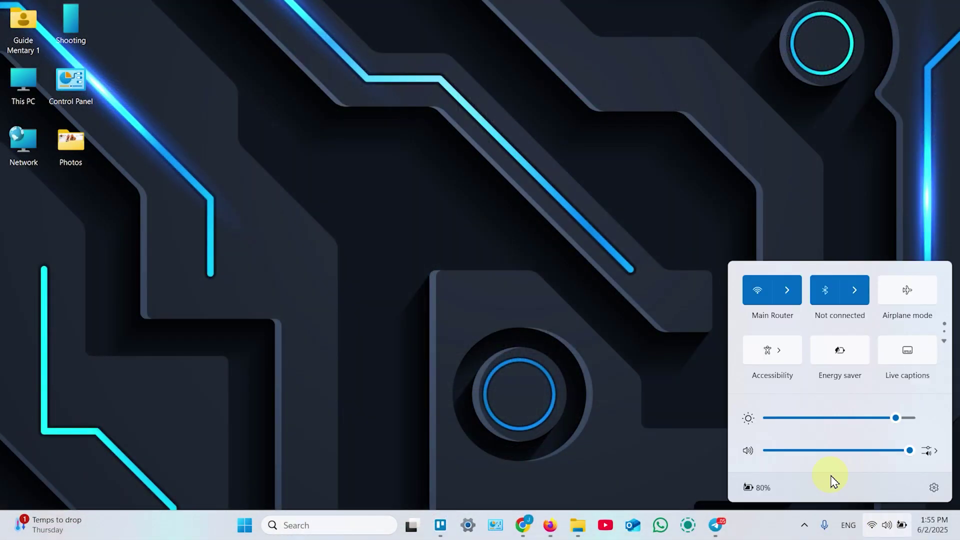
pyautogui.click(772, 305)
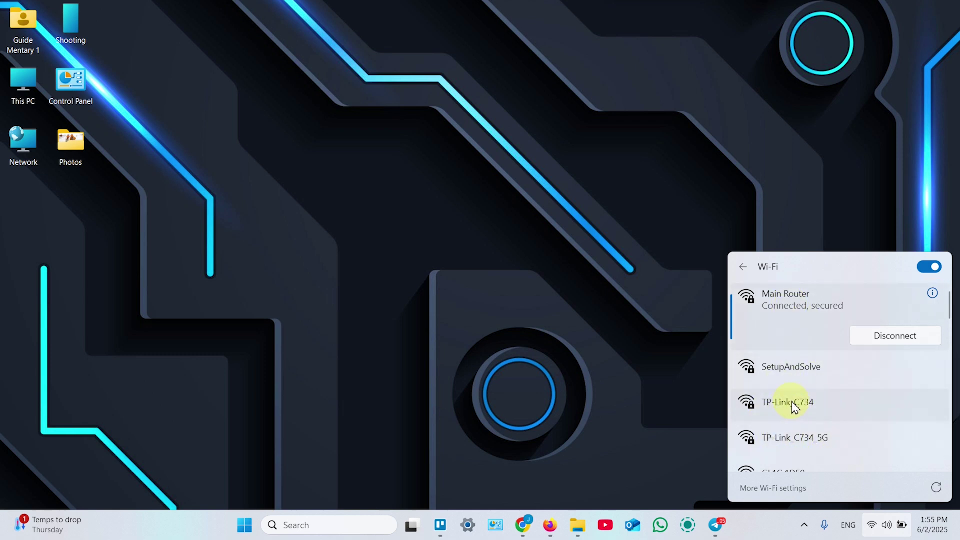
pyautogui.click(794, 448)
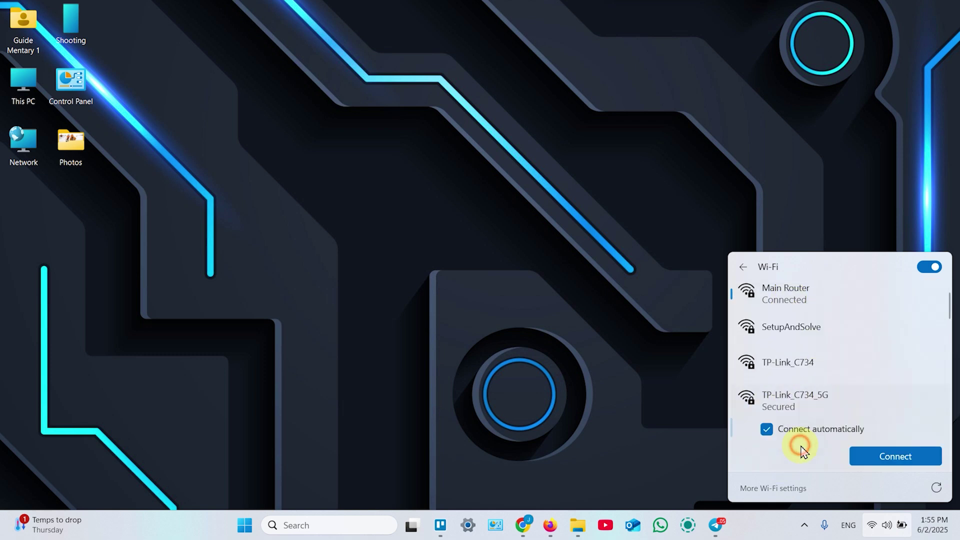
pyautogui.click(887, 457)
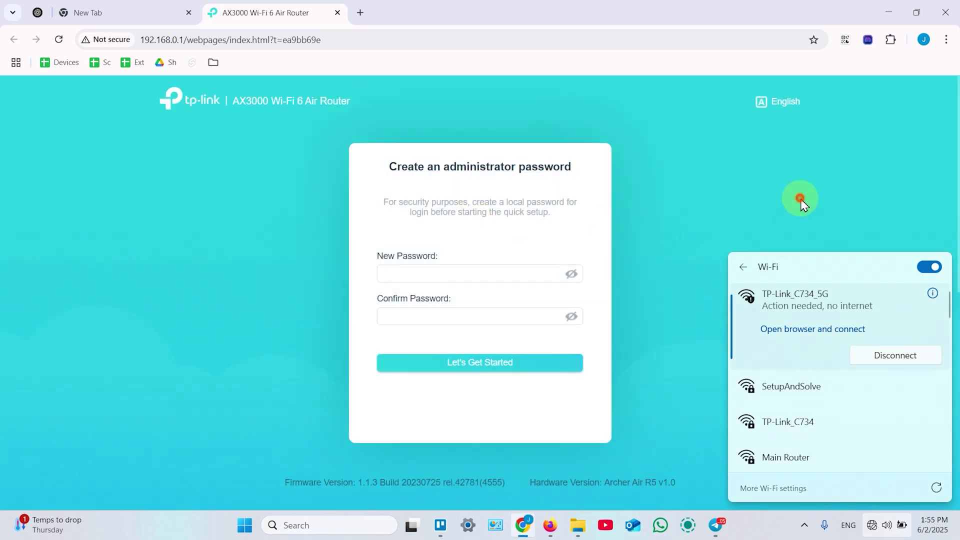
# - Enter and confirm a new TP-Link administrator password, then start Quick Setup
pyautogui.click(800, 200)
pyautogui.click(419, 273)
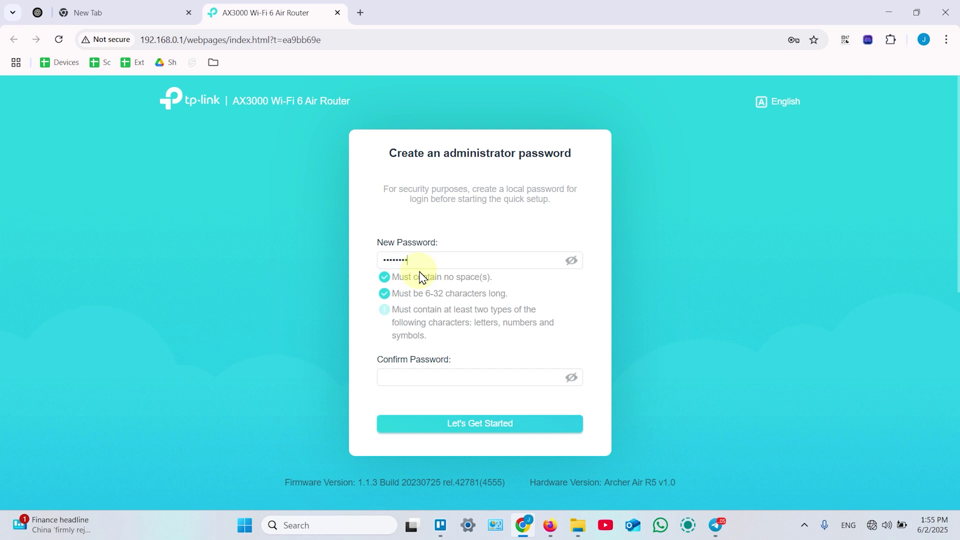
pyautogui.click(418, 379)
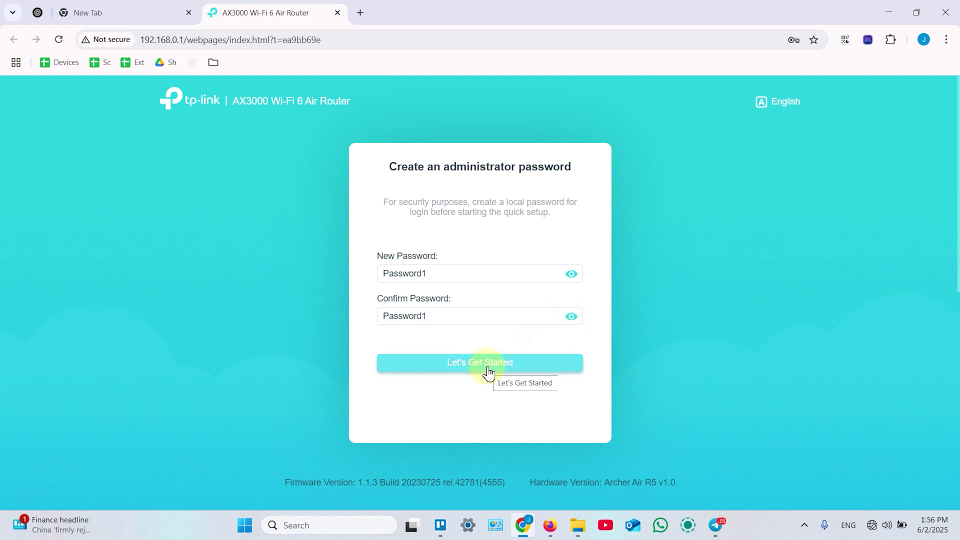
pyautogui.click(452, 369)
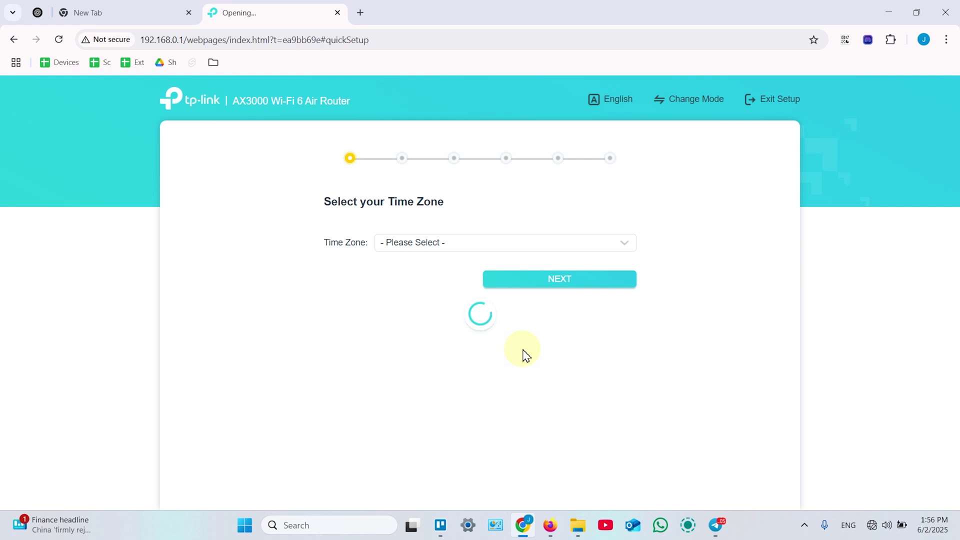
# - Change the TP-Link's operating mode to Access Point Mode and reboot it
pyautogui.click(694, 105)
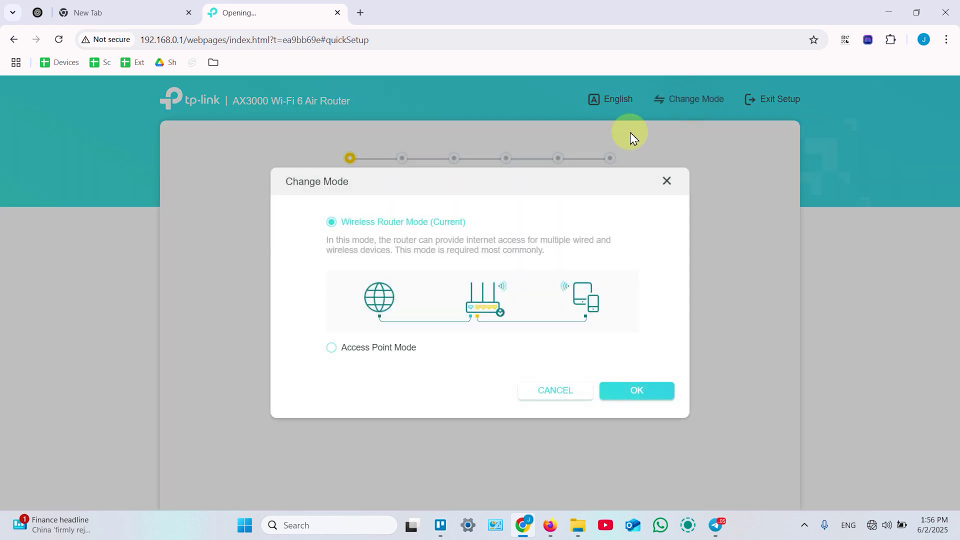
pyautogui.click(330, 347)
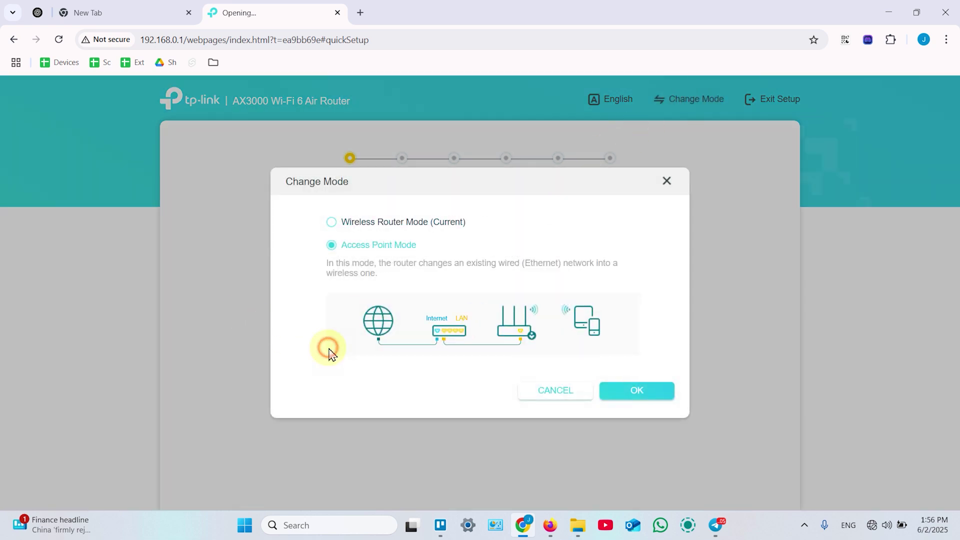
pyautogui.click(623, 398)
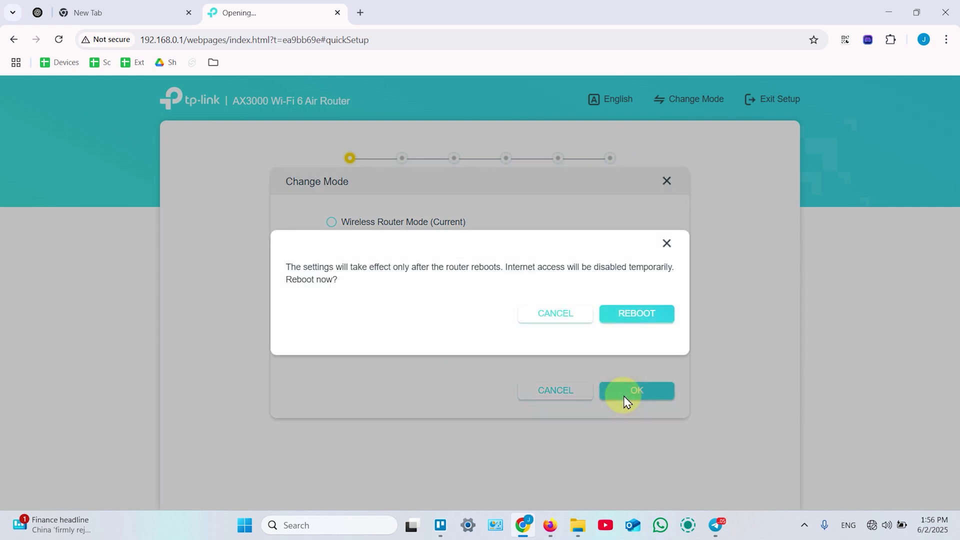
pyautogui.click(626, 314)
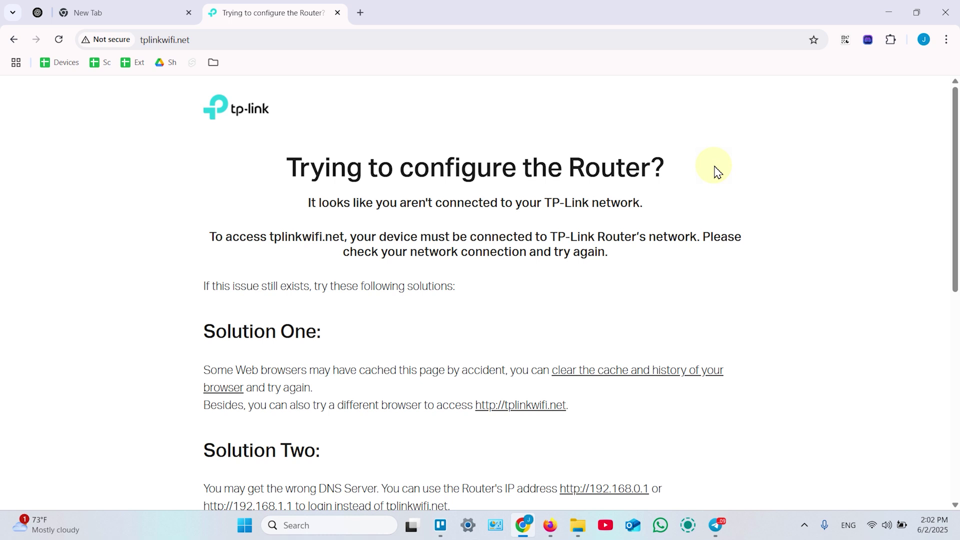
pyautogui.click(872, 525)
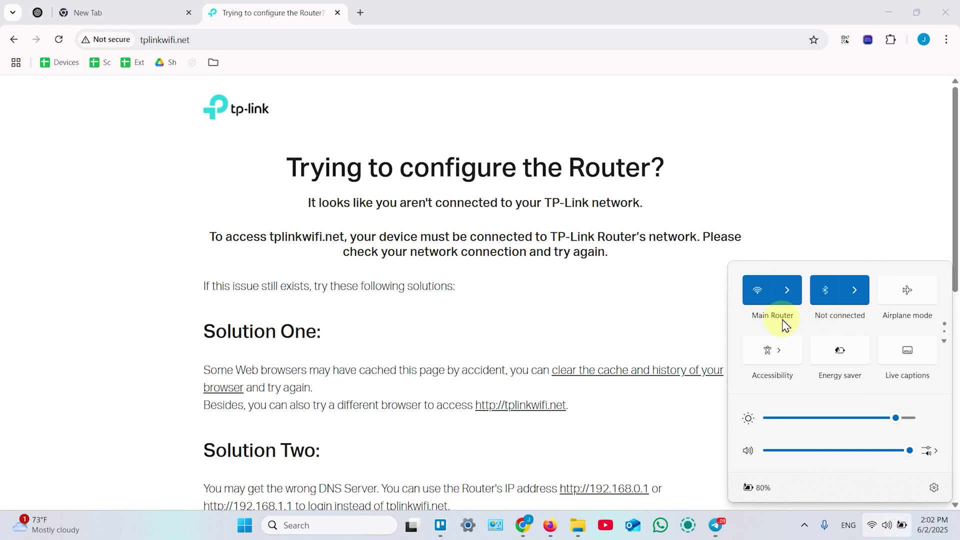
pyautogui.click(793, 192)
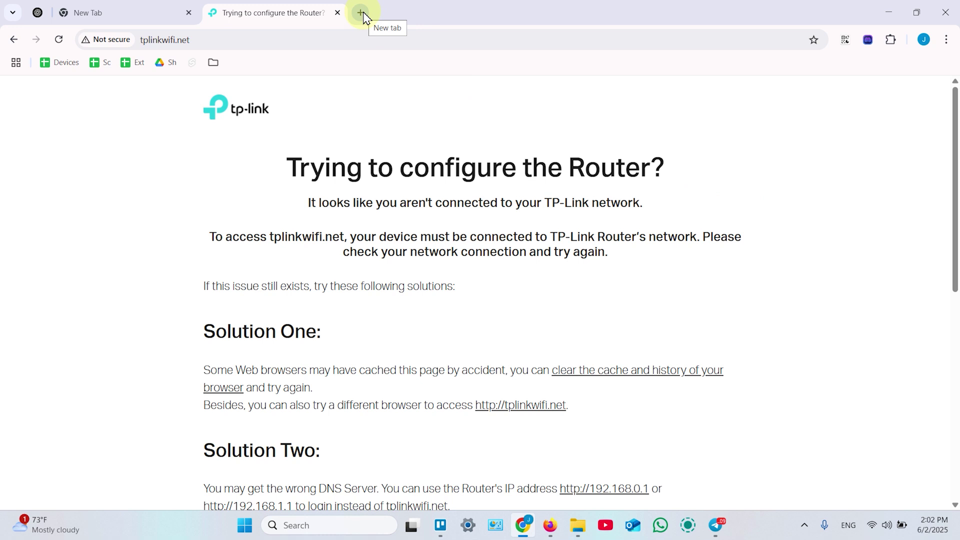
# - Sign in to the NETGEAR router at 192.168.1.1 and dismiss the NETGEAR Armor popup
pyautogui.click(362, 14)
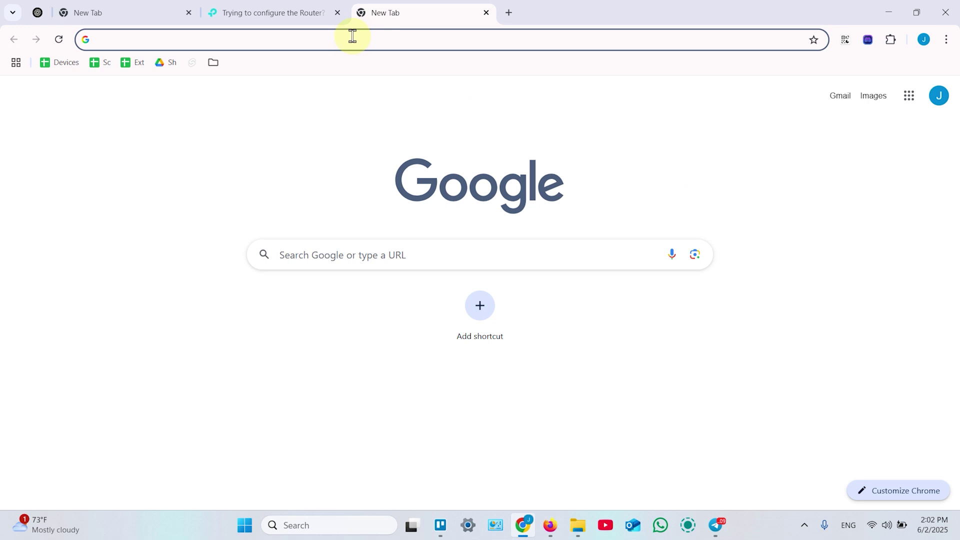
pyautogui.write('192.168.1.1')
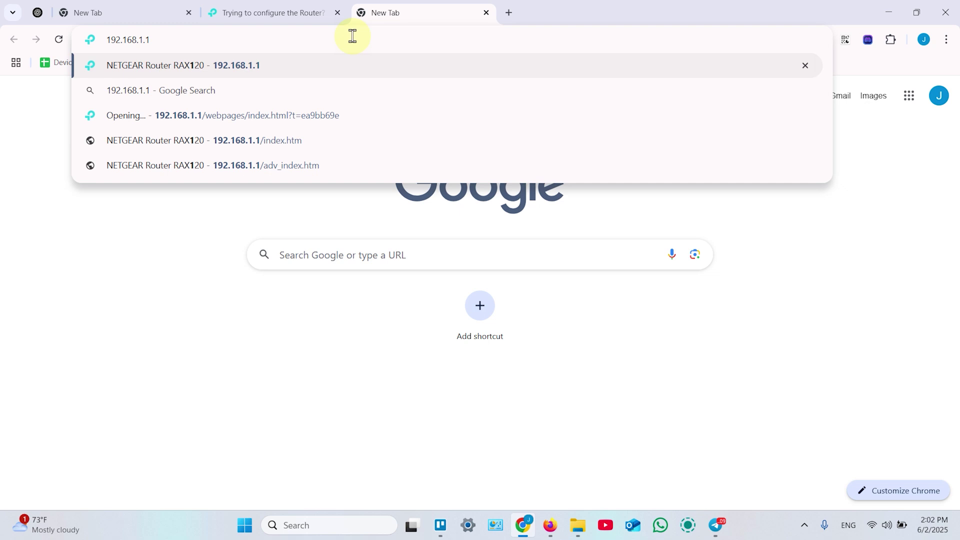
pyautogui.press('Return')
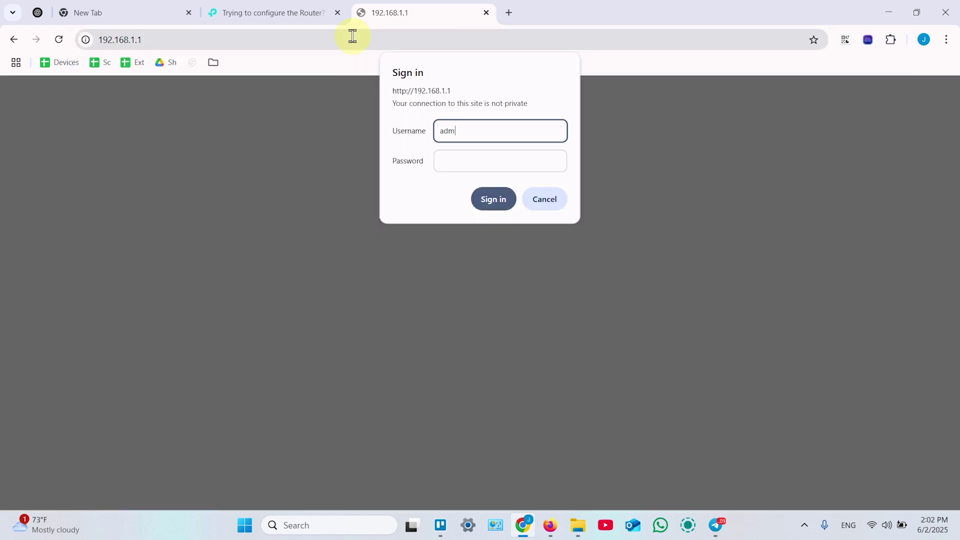
pyautogui.press('Tab')
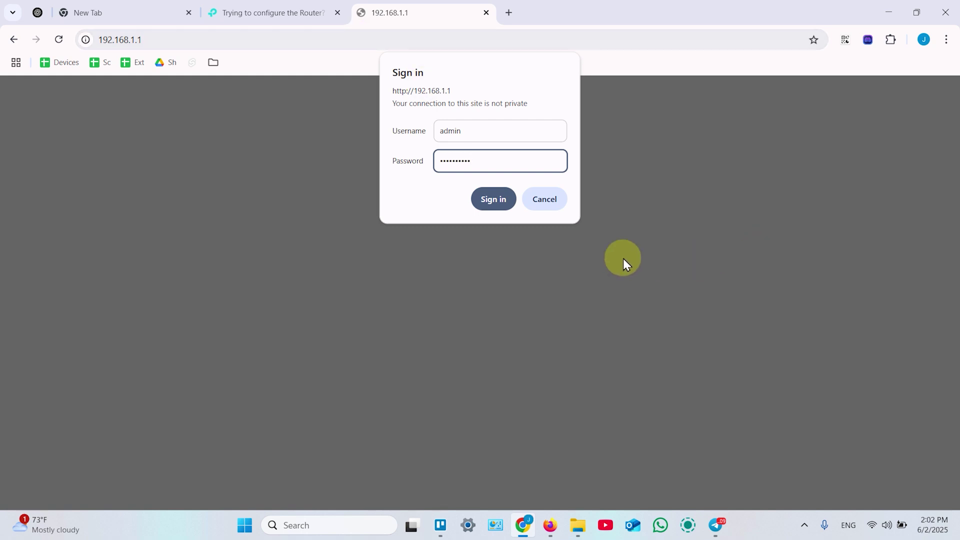
pyautogui.click(494, 199)
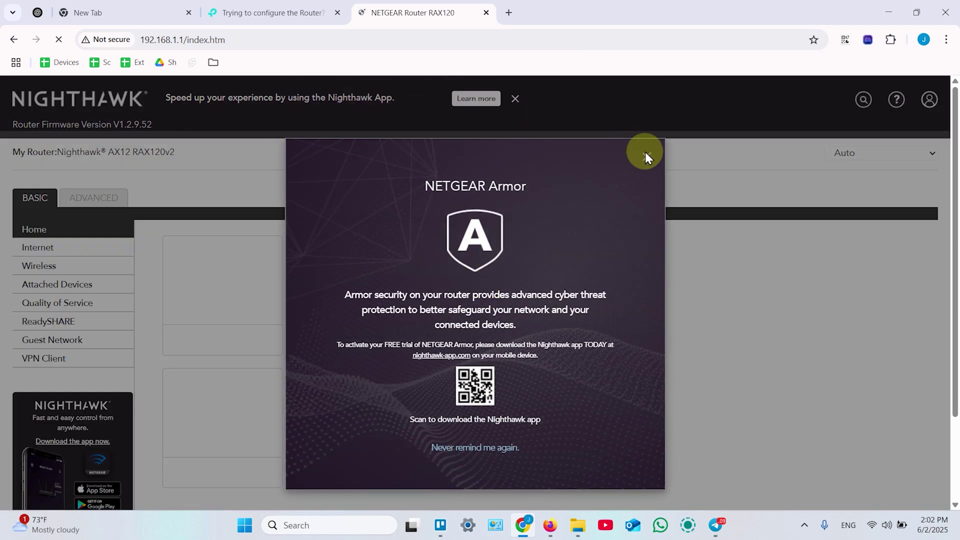
pyautogui.click(644, 152)
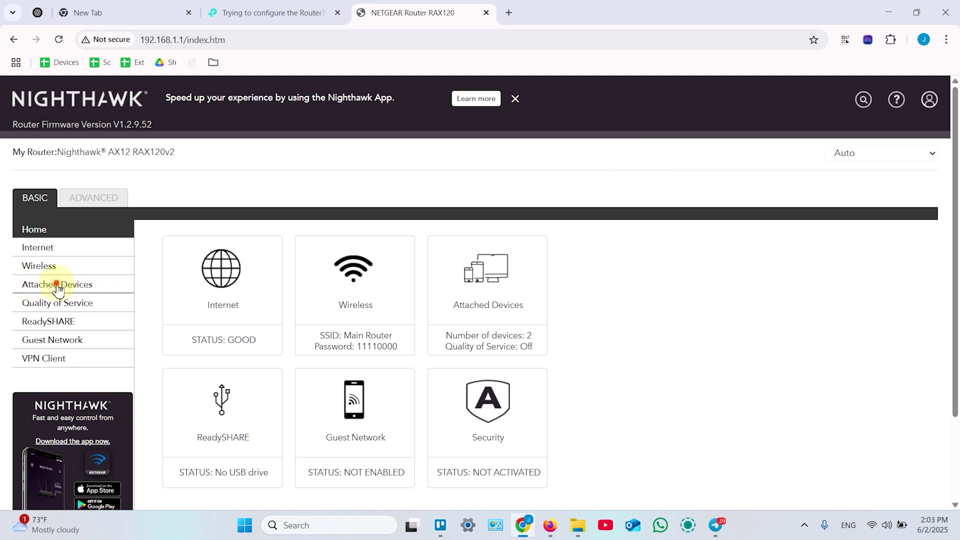
# - In Attached Devices, select the TP-Link ARCHERAIRR5's IP address 192.168.1.4
pyautogui.click(59, 284)
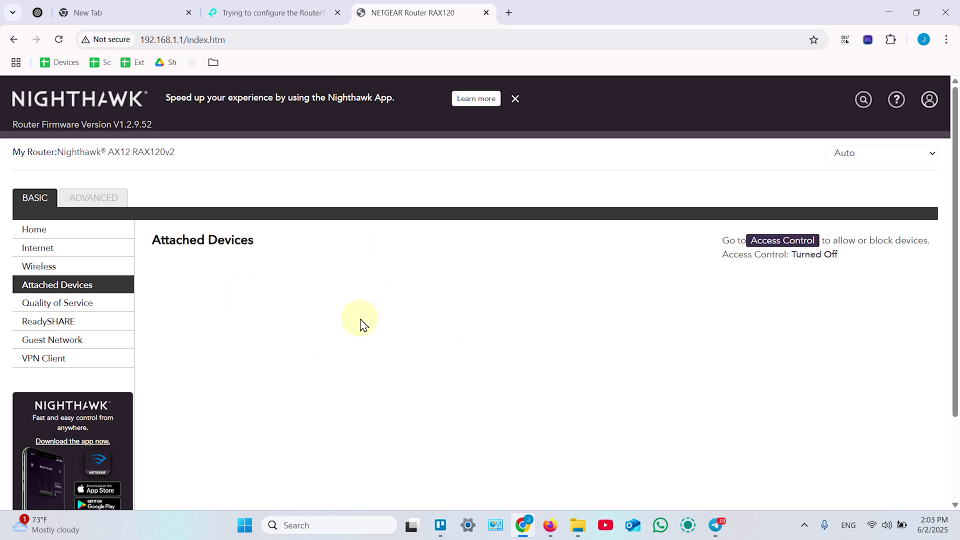
pyautogui.scroll(-1, 385, 325)
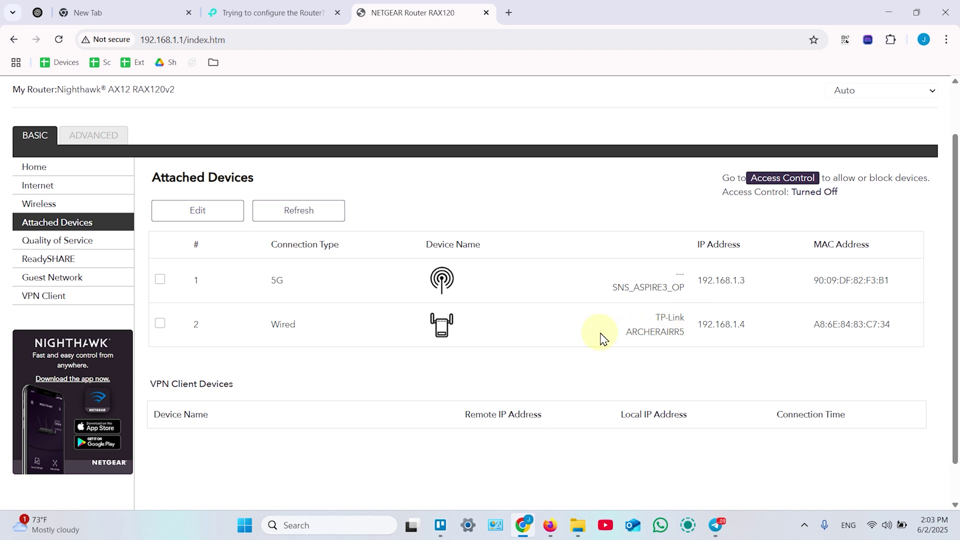
pyautogui.moveTo(697, 324); pyautogui.dragTo(745, 325)
pyautogui.hotkey('ctrl', 'c')
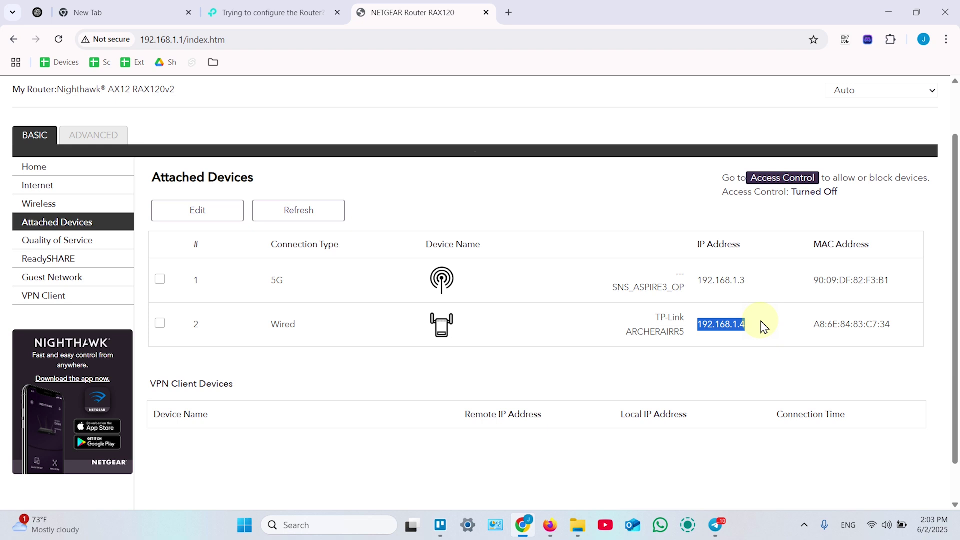
# - Paste 192.168.1.4 into a new Chrome tab, check the current Wi-Fi, then launch Firefox
pyautogui.click(509, 13)
pyautogui.hotkey('ctrl', 'v')
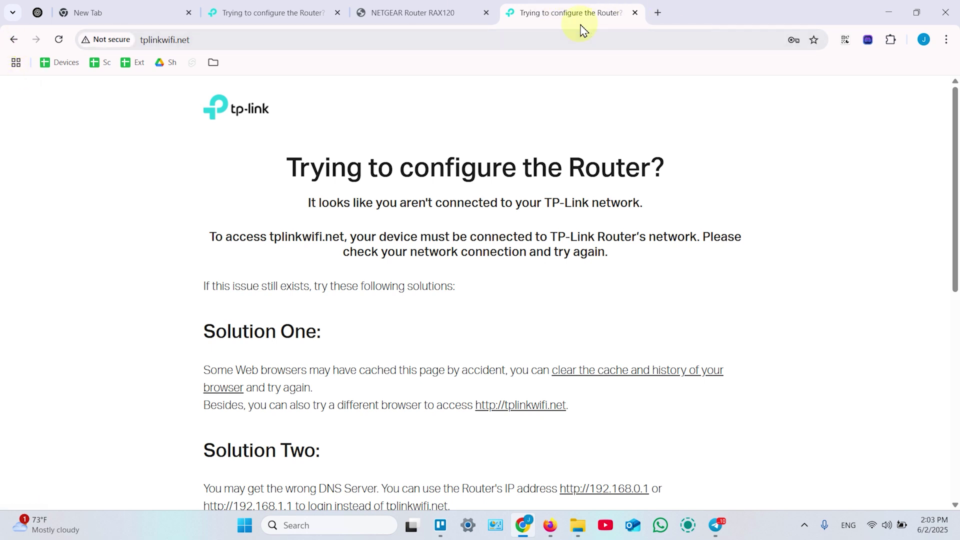
pyautogui.click(848, 525)
pyautogui.click(874, 525)
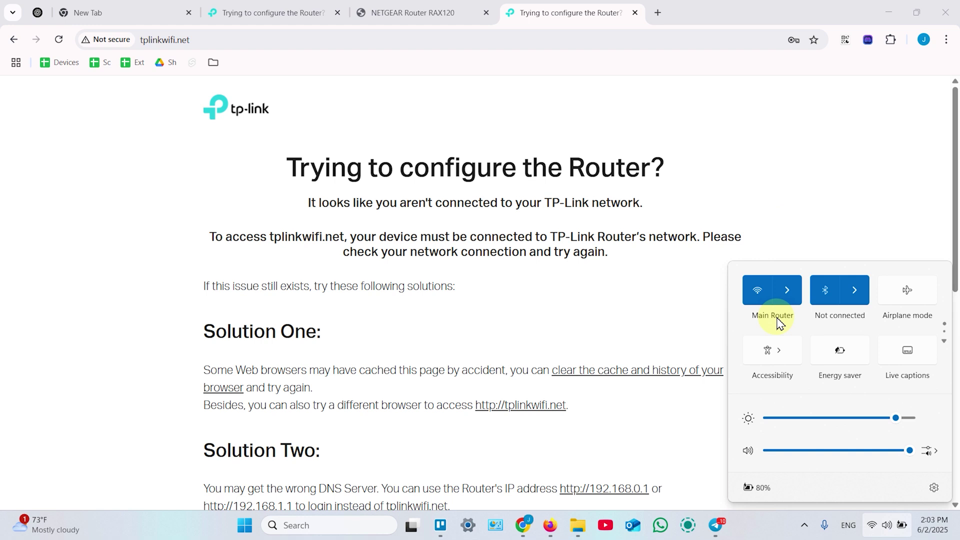
pyautogui.click(652, 300)
pyautogui.click(549, 524)
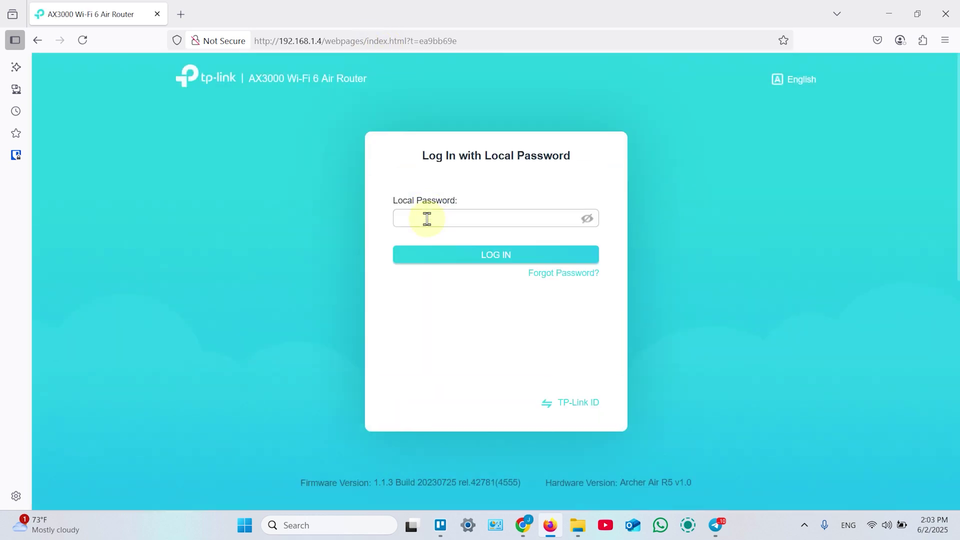
# - Log in to the TP-Link with its local password, declining to save it
pyautogui.click(427, 218)
pyautogui.write('a')
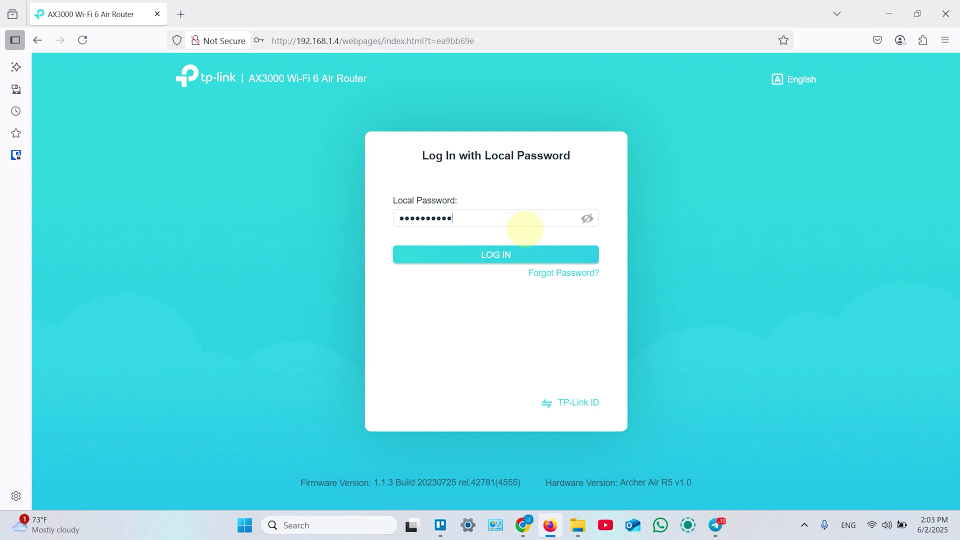
pyautogui.press('Return')
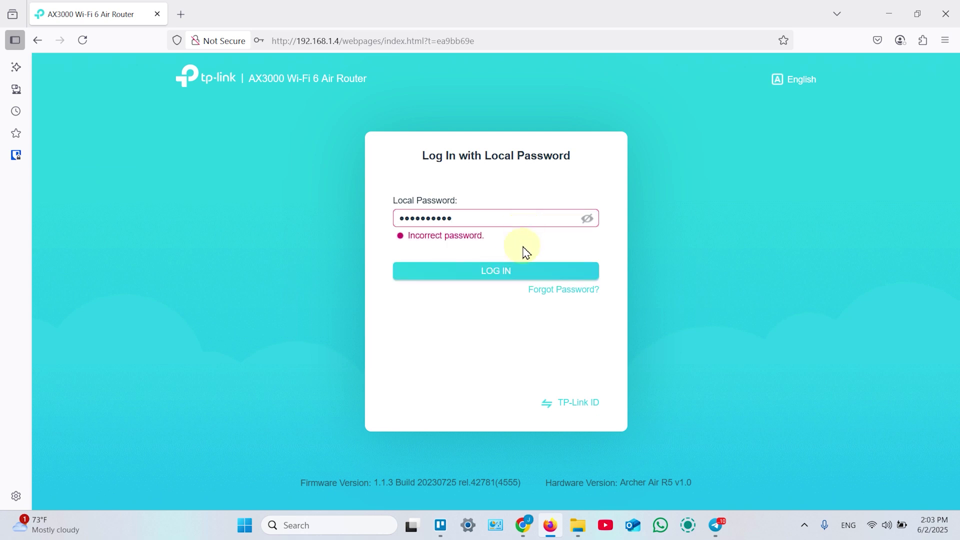
pyautogui.click(587, 218)
pyautogui.click(497, 219)
pyautogui.click(514, 256)
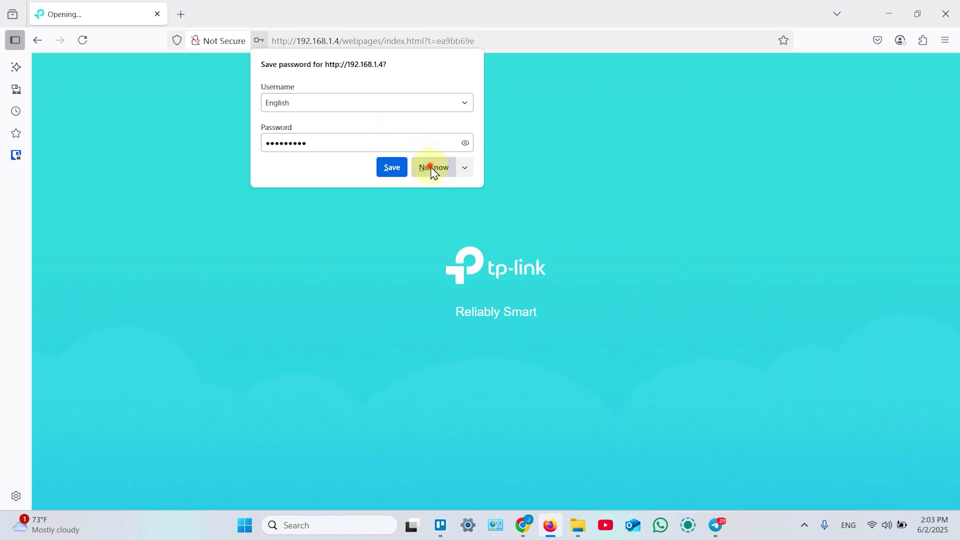
pyautogui.click(432, 167)
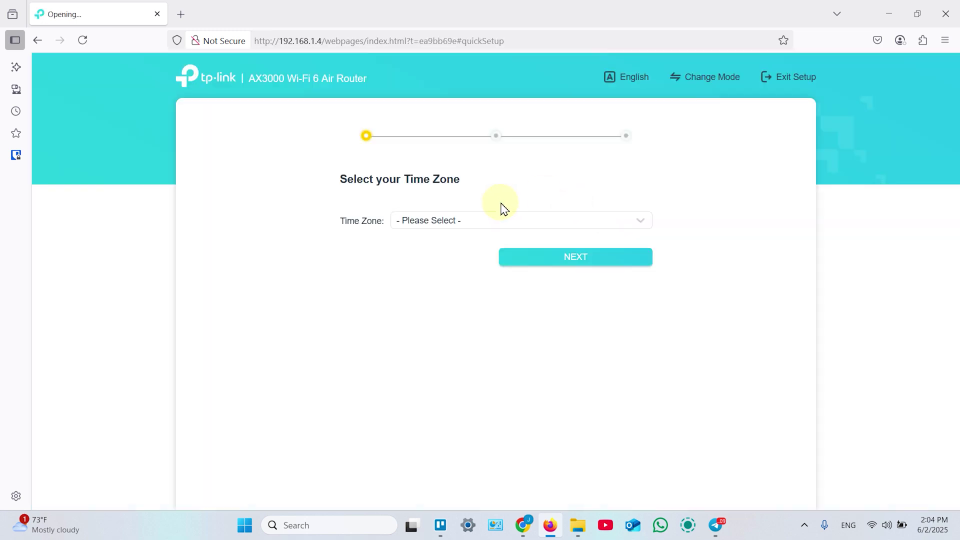
# - Set the time zone to (UTC-05:00) Havana and continue to wireless settings
pyautogui.click(466, 222)
pyautogui.scroll(-5, 520, 304)
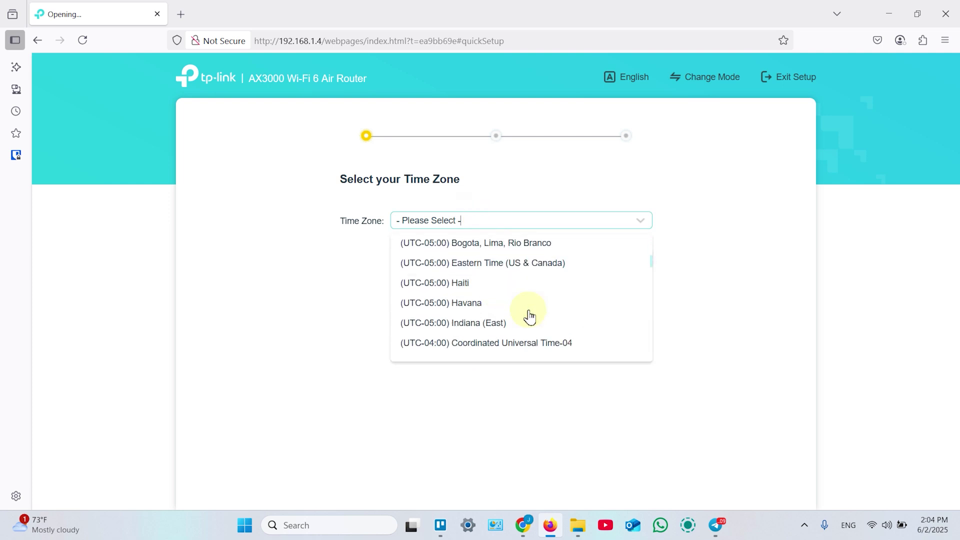
pyautogui.click(497, 303)
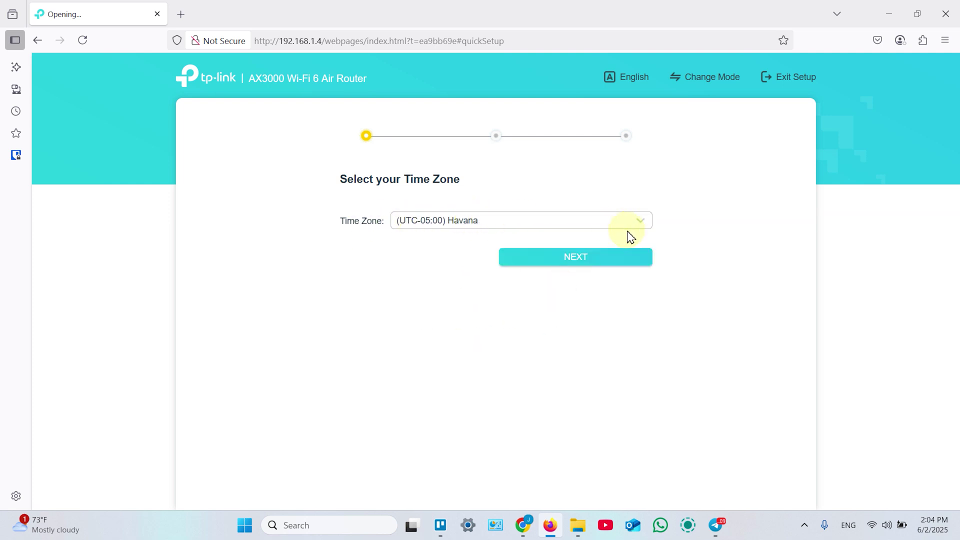
pyautogui.click(577, 260)
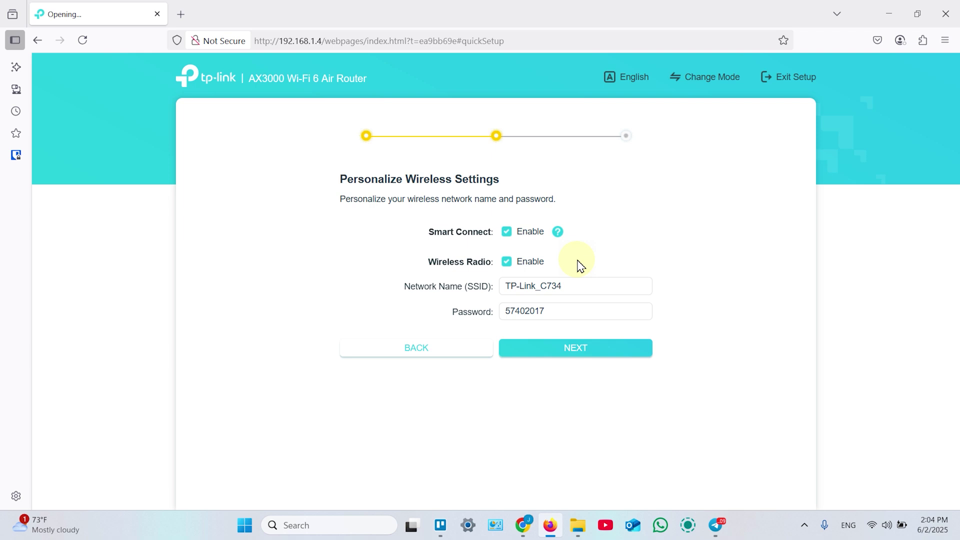
# - Keep Smart Connect enabled for one combined TP-Link_C734 network and check the laptop's current Wi-Fi
pyautogui.click(511, 234)
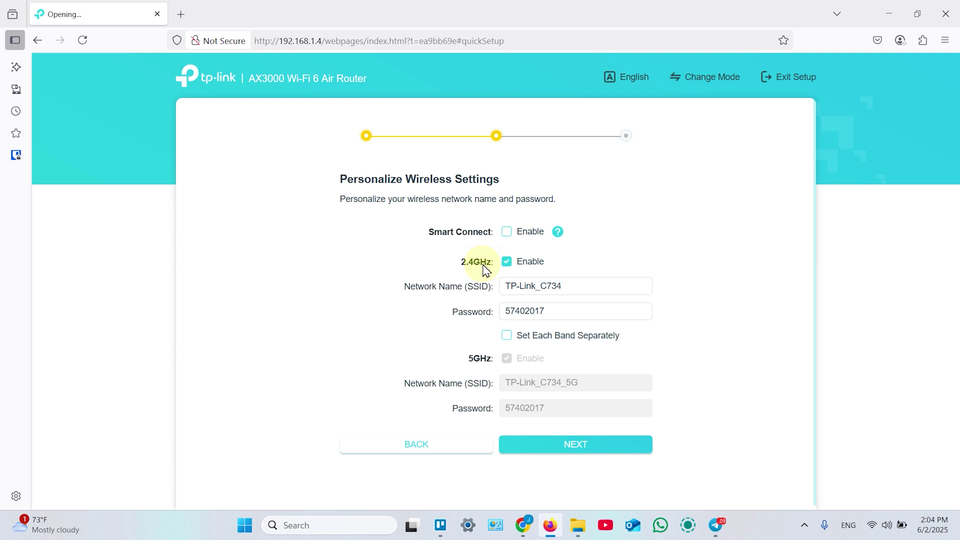
pyautogui.click(514, 239)
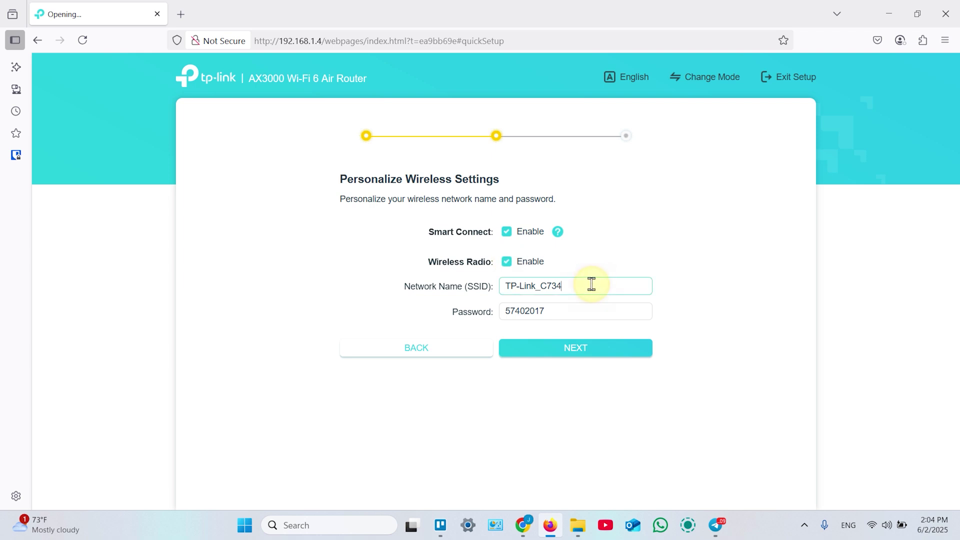
pyautogui.moveTo(583, 282); pyautogui.dragTo(434, 279)
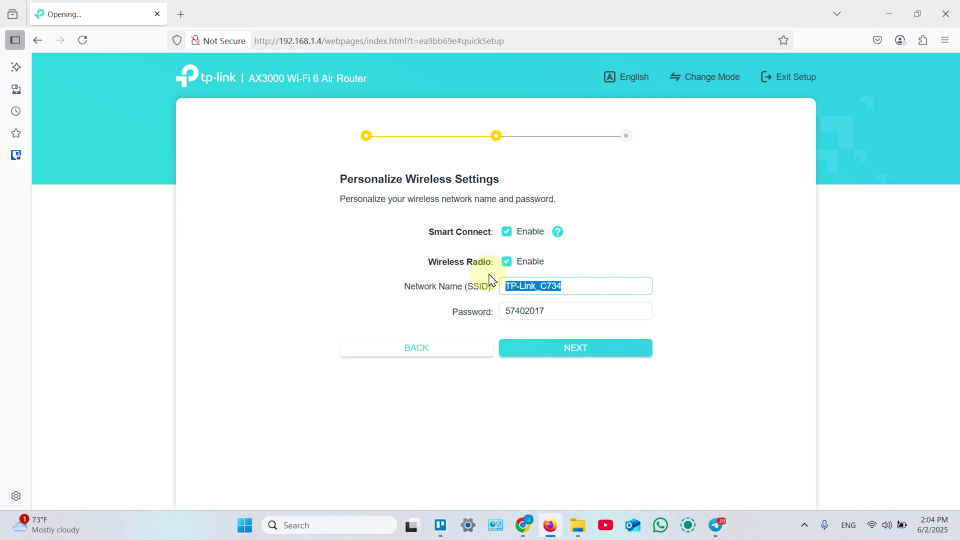
pyautogui.click(879, 524)
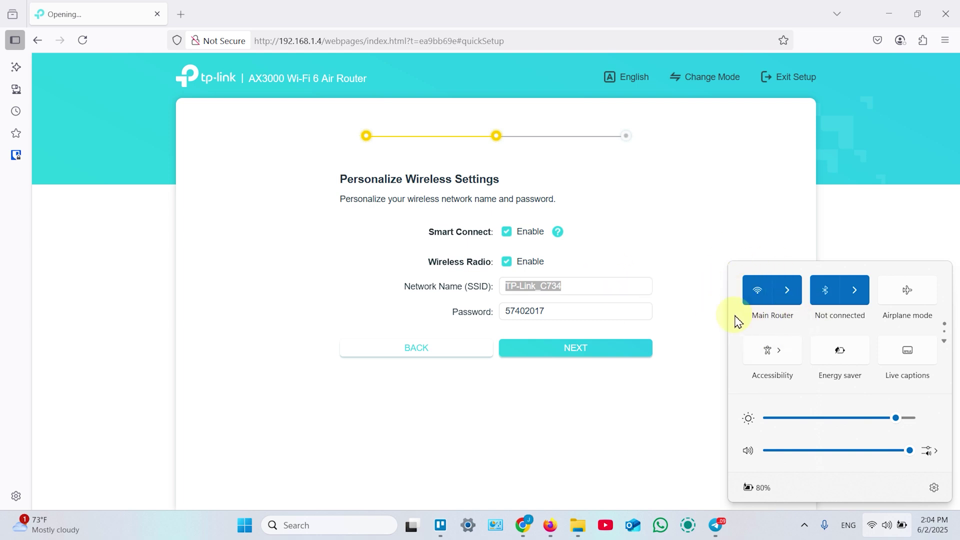
# - Rename the SSID to 'Main Router' and enter the main router's Wi-Fi password
pyautogui.doubleClick(602, 282)
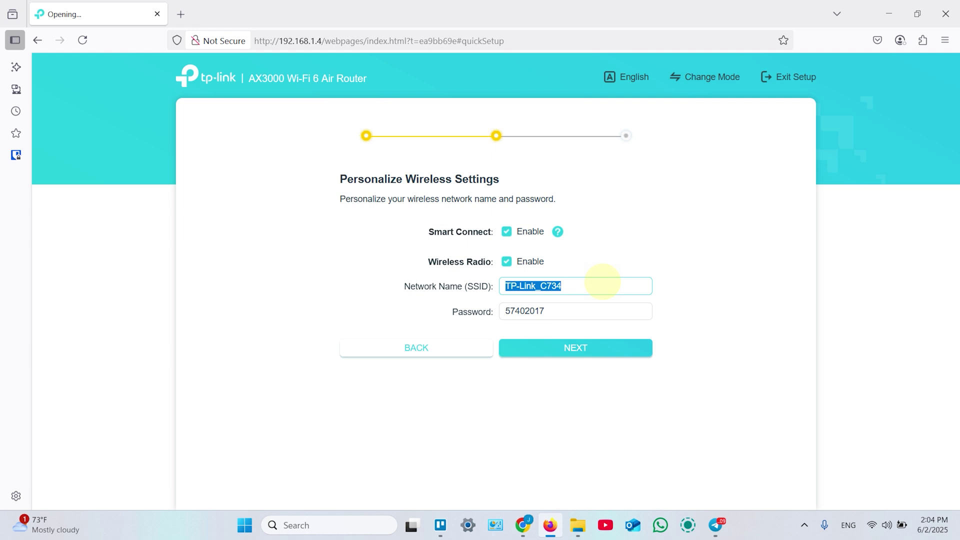
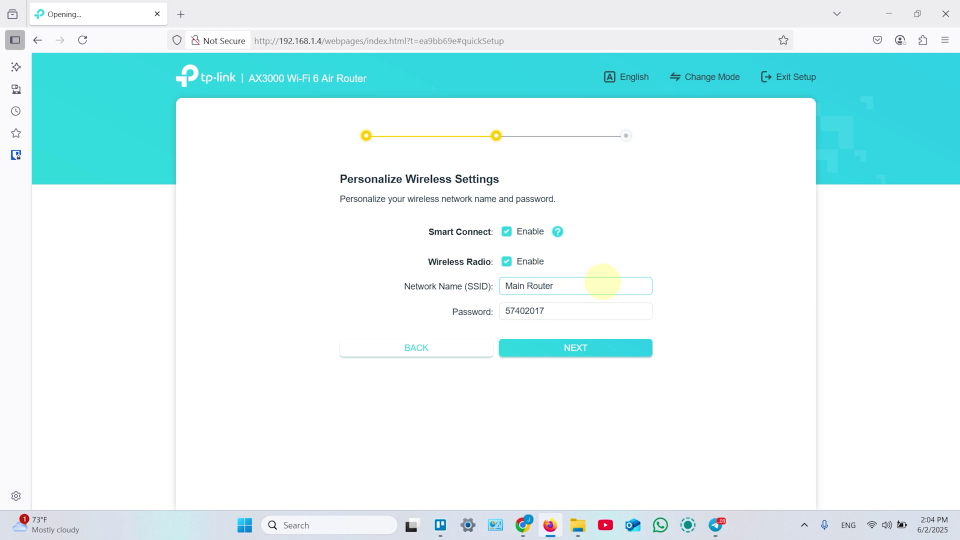
pyautogui.press('Tab')
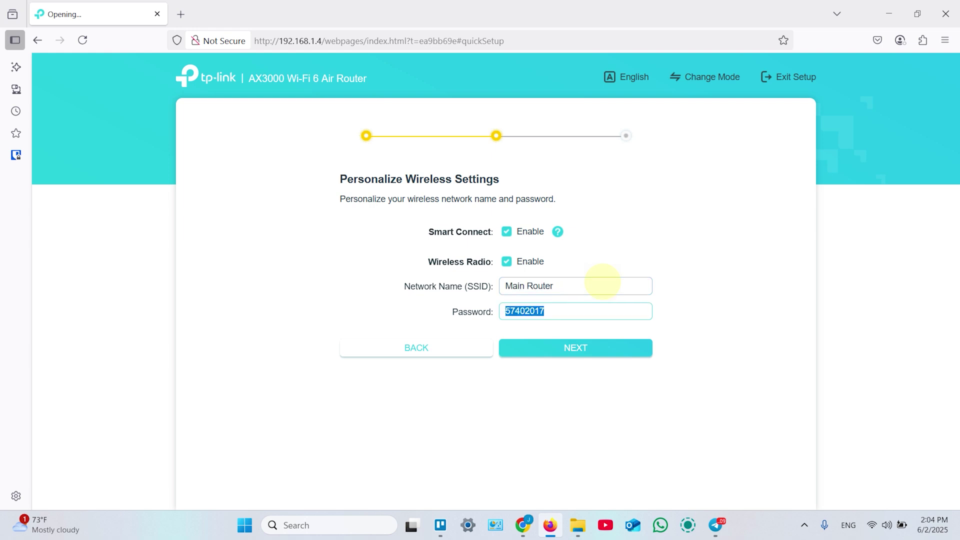
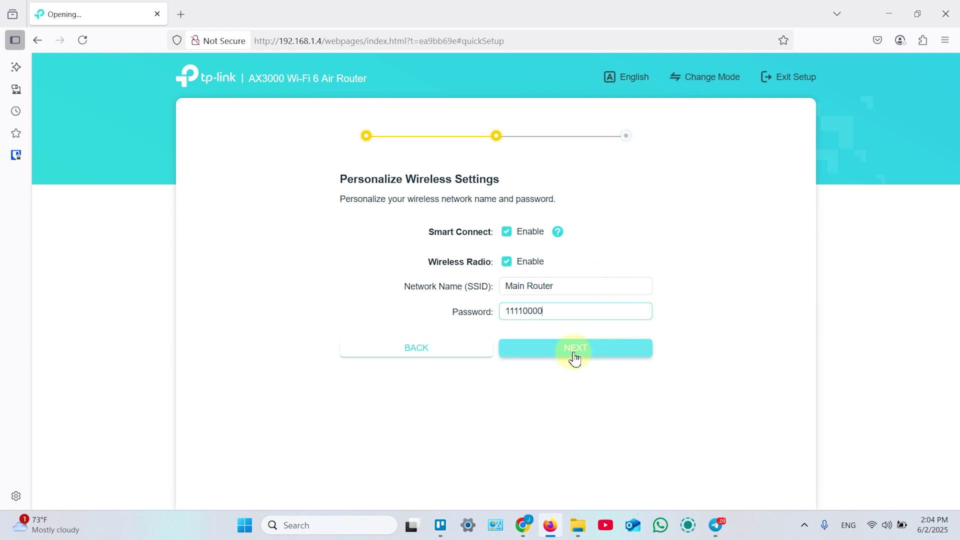
pyautogui.click(575, 353)
# - Double-check the network name and password, then save and run the connection test
pyautogui.moveTo(582, 309); pyautogui.dragTo(470, 311)
pyautogui.click(579, 307)
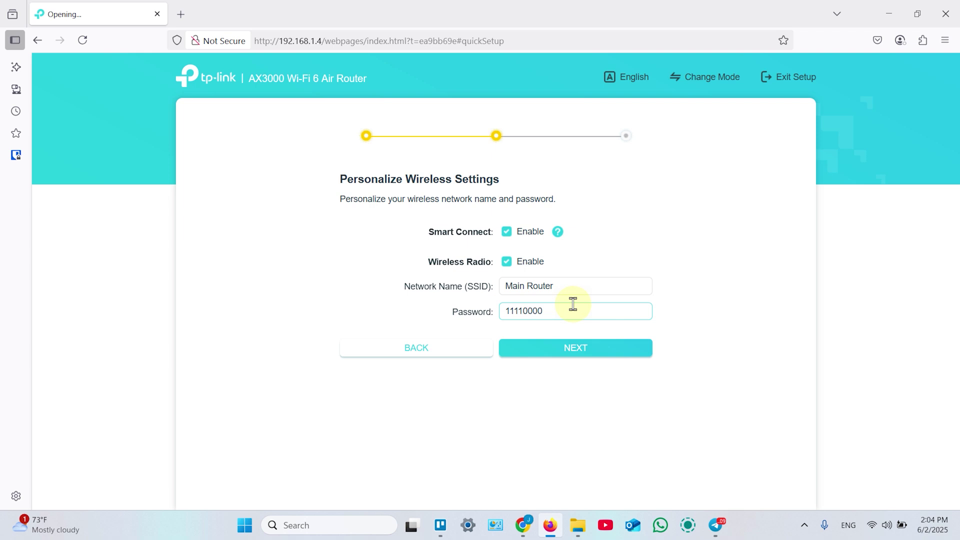
pyautogui.moveTo(506, 280); pyautogui.dragTo(585, 280)
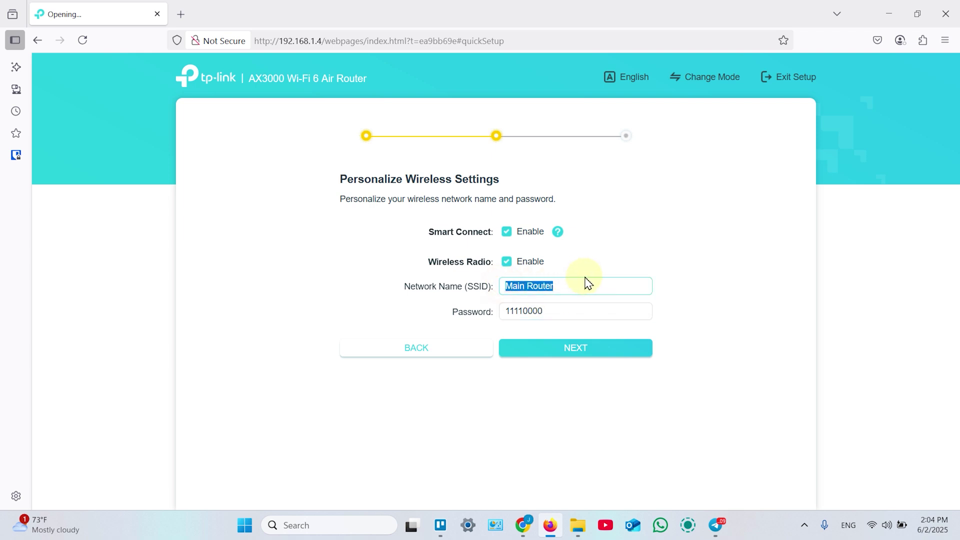
pyautogui.click(582, 277)
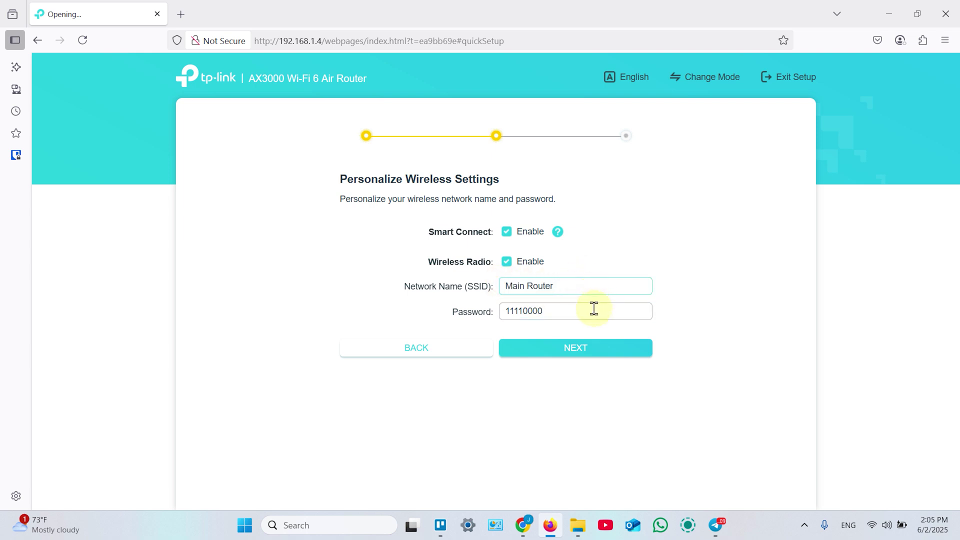
pyautogui.moveTo(582, 310); pyautogui.dragTo(465, 313)
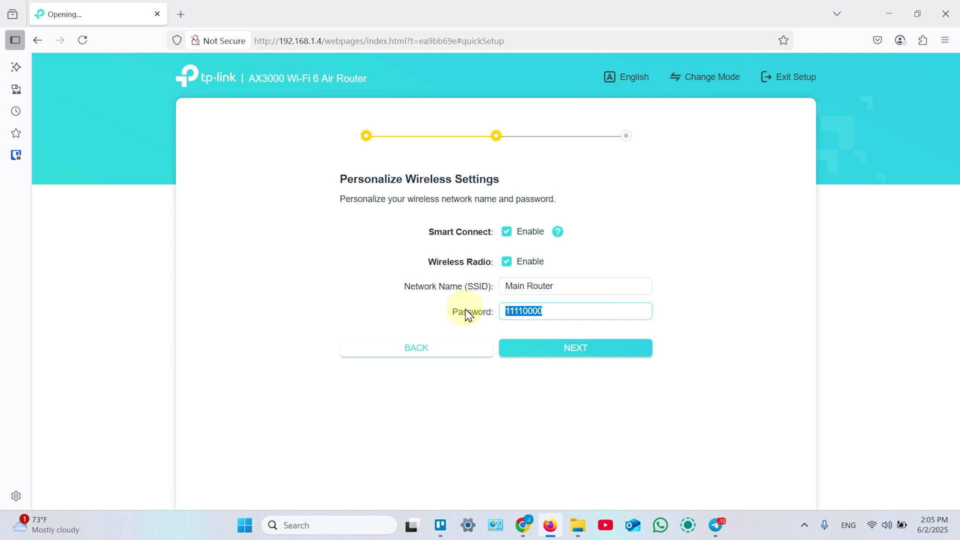
pyautogui.click(568, 311)
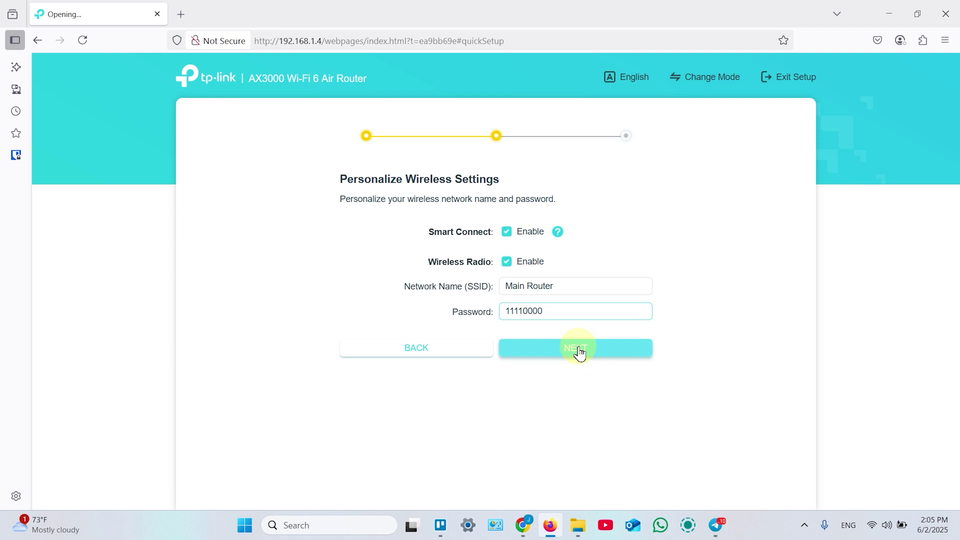
pyautogui.click(582, 353)
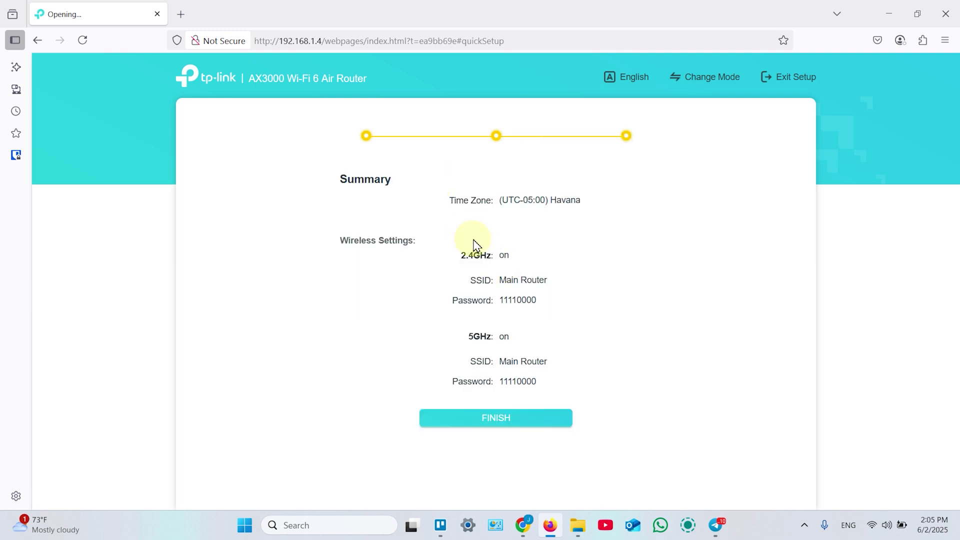
# - Finish Quick Setup after the Summary shows SSID Main Router on 2.4GHz and 5GHz
pyautogui.click(499, 420)
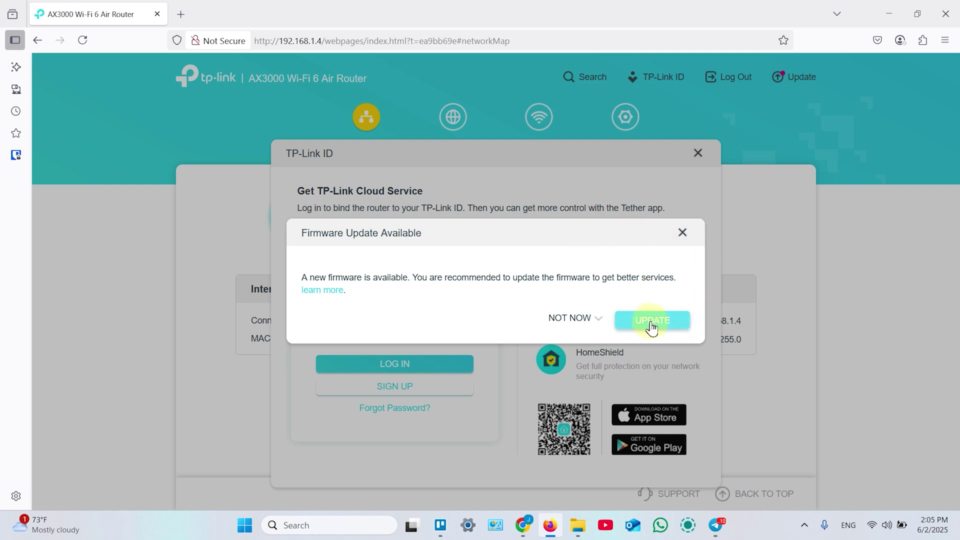
# - Close the Firmware Update Available popup, then exit the TP-Link ID prompt without signing in
pyautogui.click(682, 234)
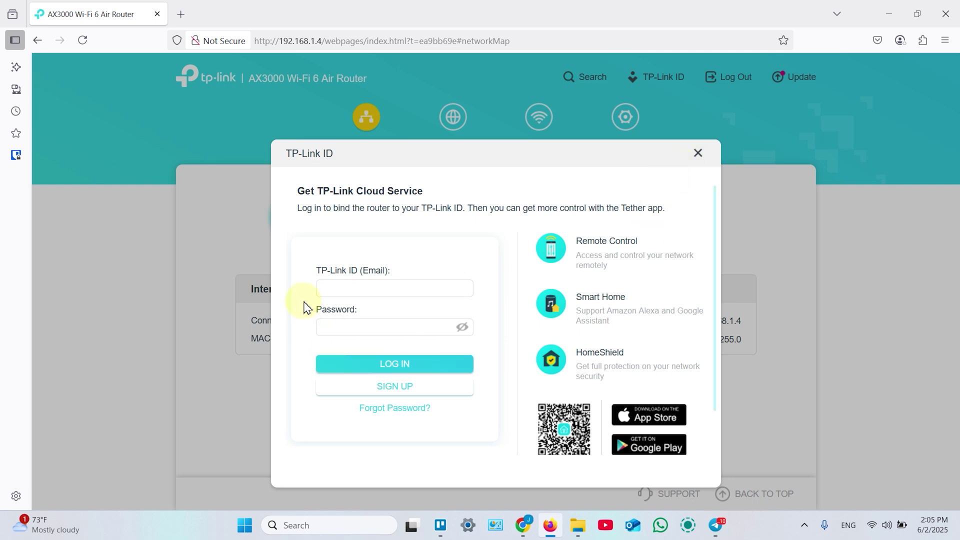
pyautogui.click(334, 290)
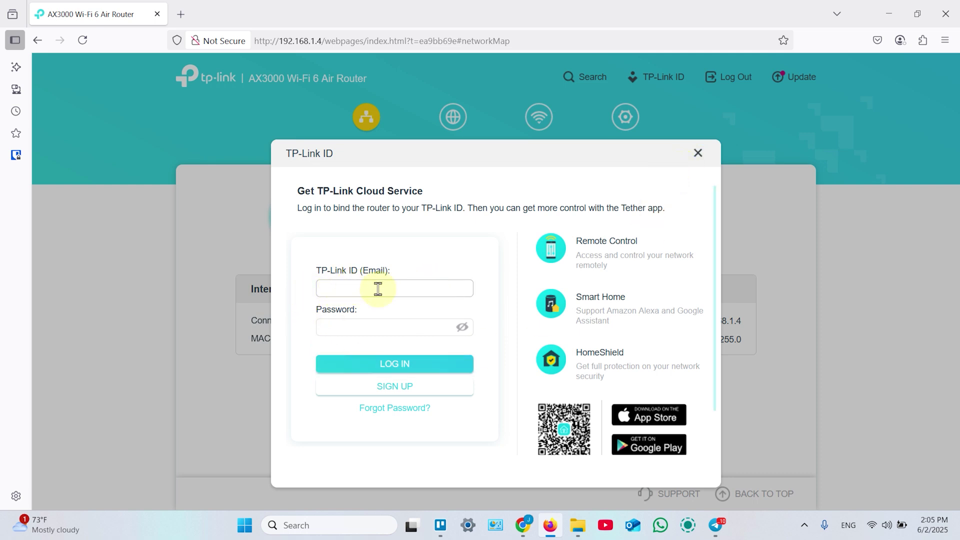
pyautogui.click(380, 333)
pyautogui.click(347, 286)
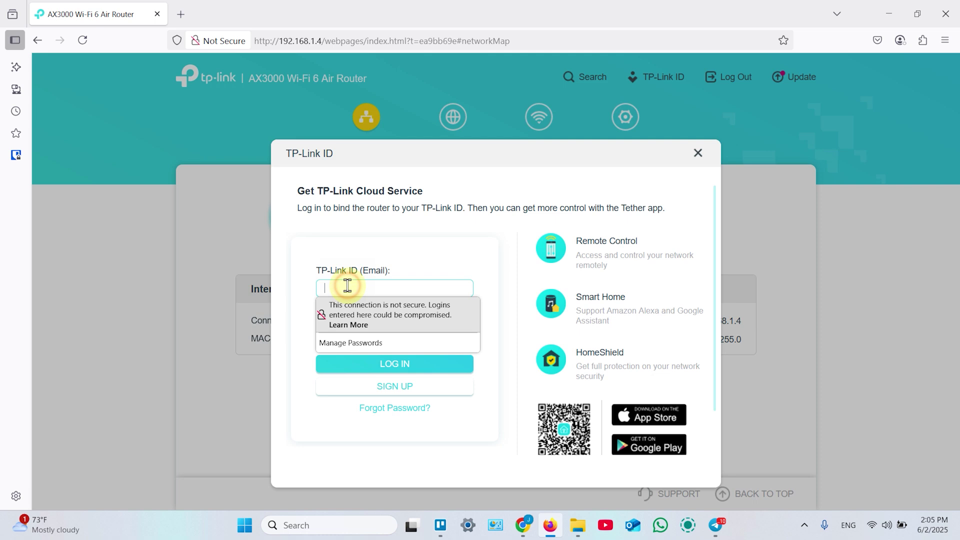
pyautogui.click(403, 262)
pyautogui.click(387, 293)
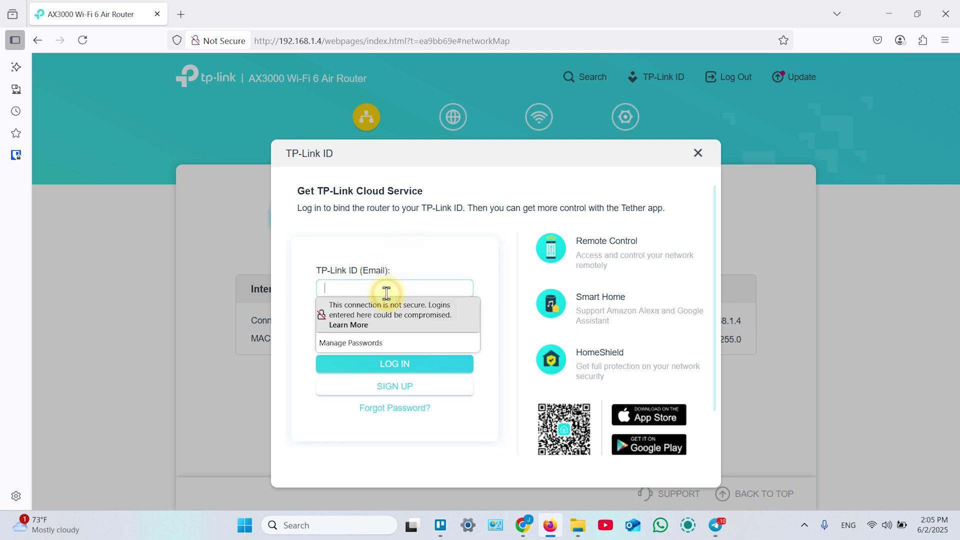
pyautogui.click(421, 268)
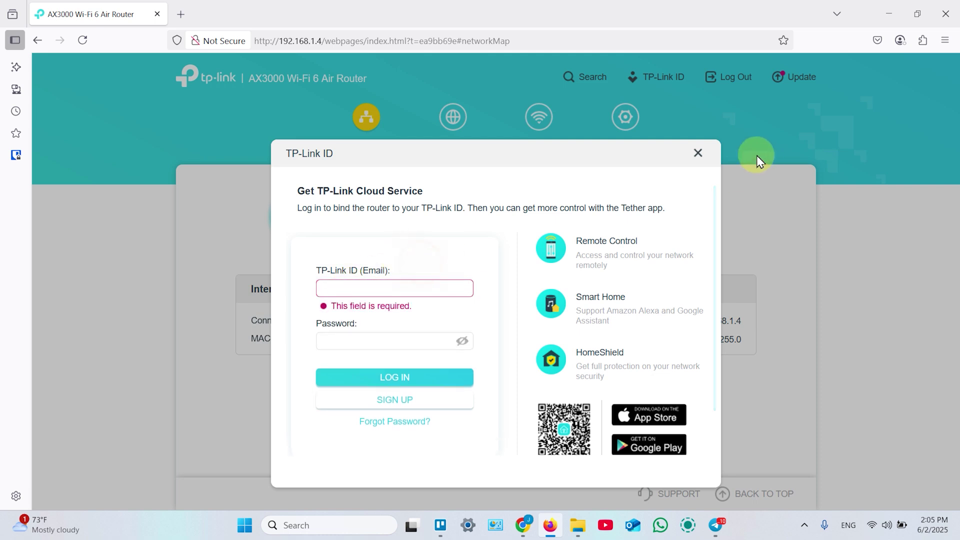
pyautogui.click(698, 153)
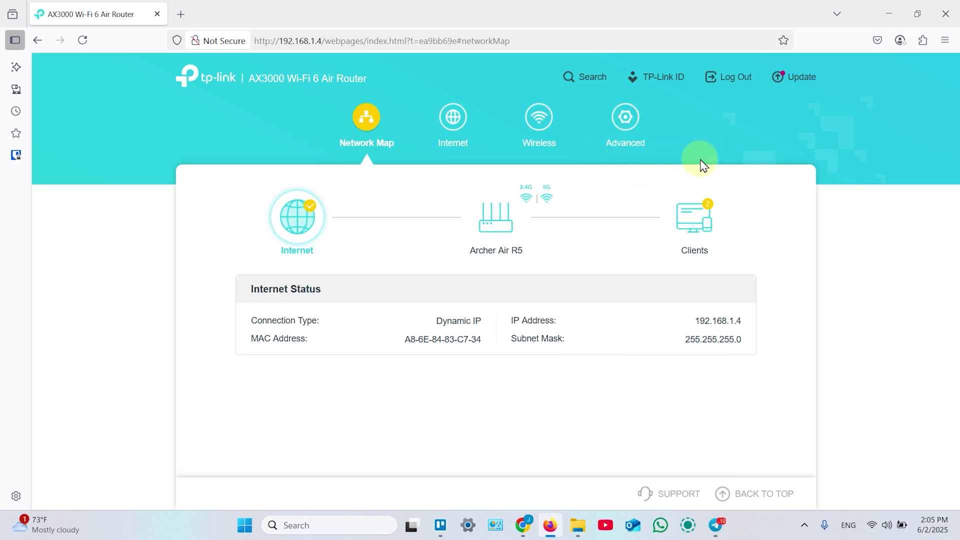
# - Go to Advanced > System > Operation Mode and verify Access Point Mode is the current mode
pyautogui.click(629, 121)
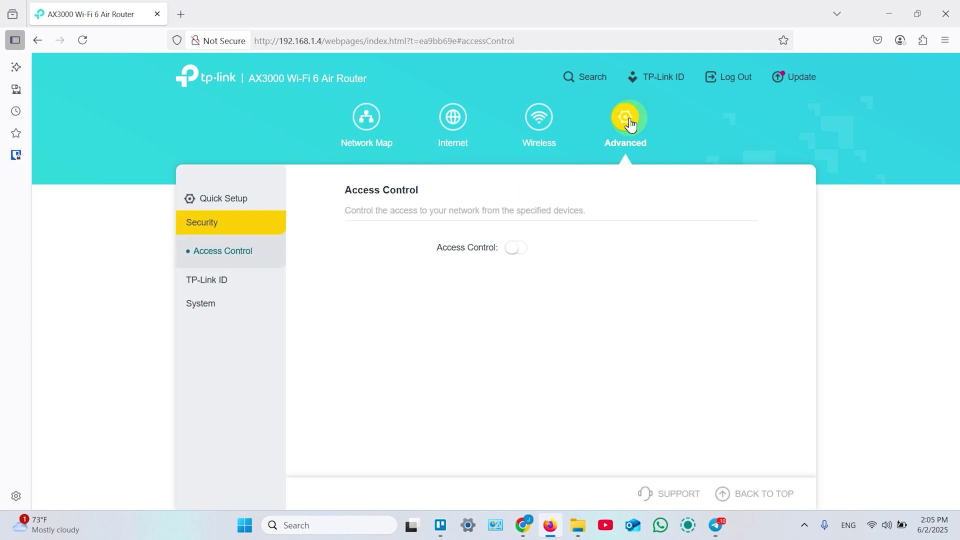
pyautogui.click(202, 306)
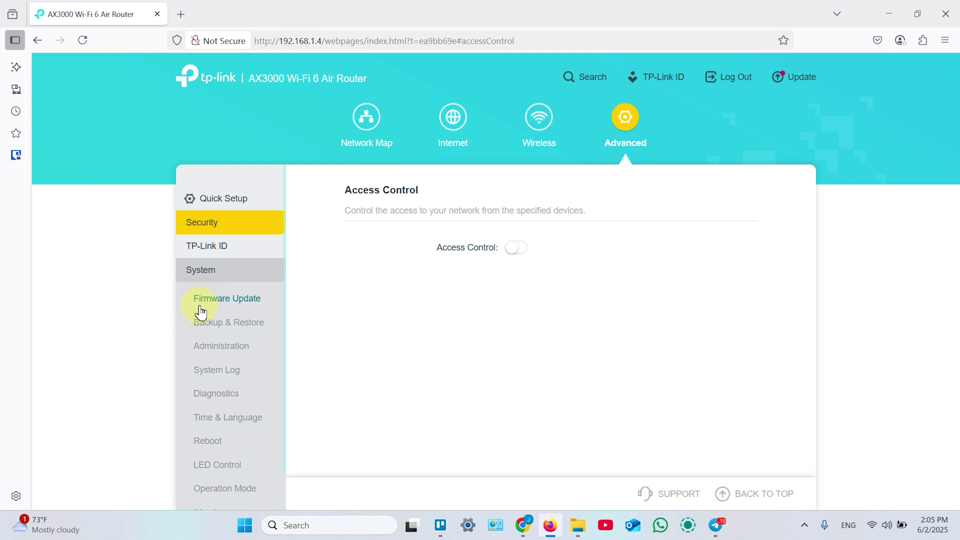
pyautogui.click(226, 452)
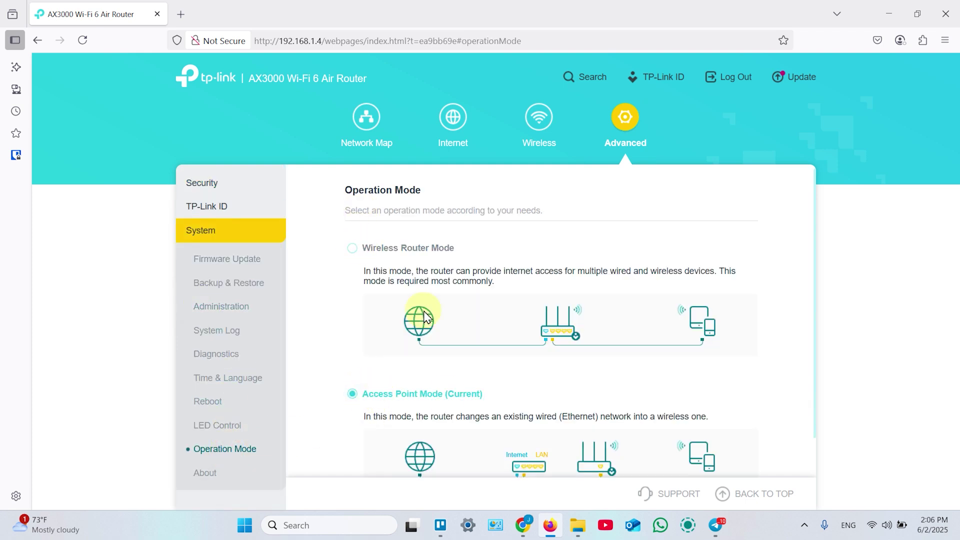
pyautogui.scroll(-1, 395, 390)
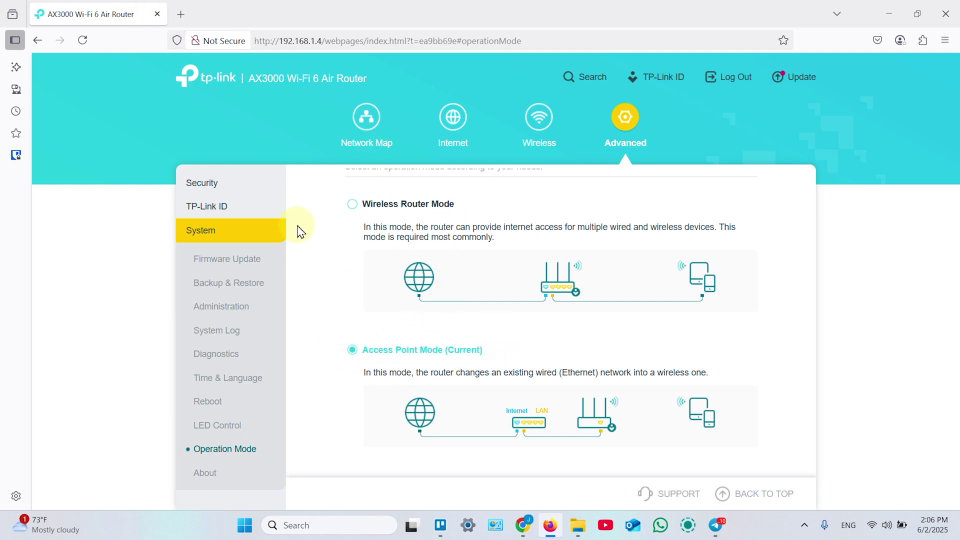
pyautogui.scroll(2, 446, 307)
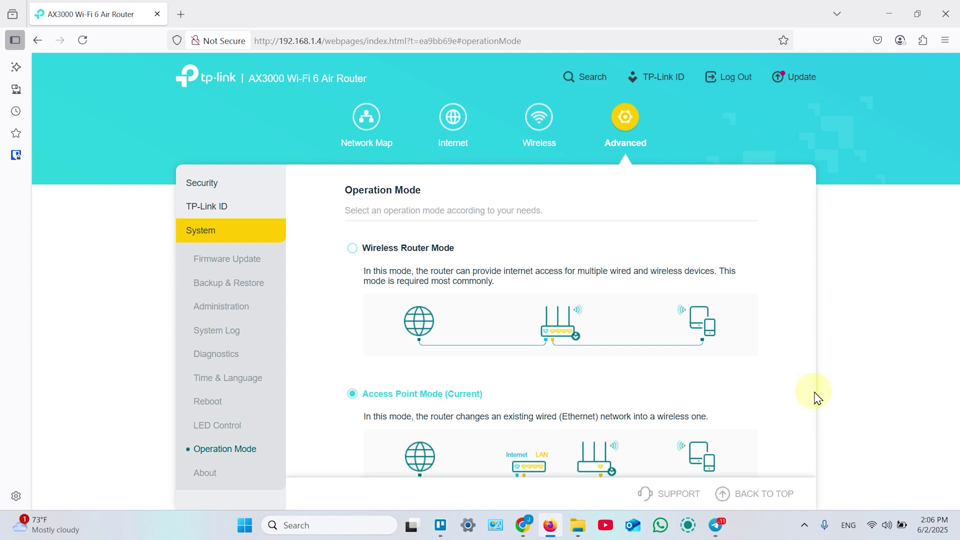
# - Open the Windows Wi-Fi network list and confirm the laptop is connected and secured on Main Router
pyautogui.click(873, 529)
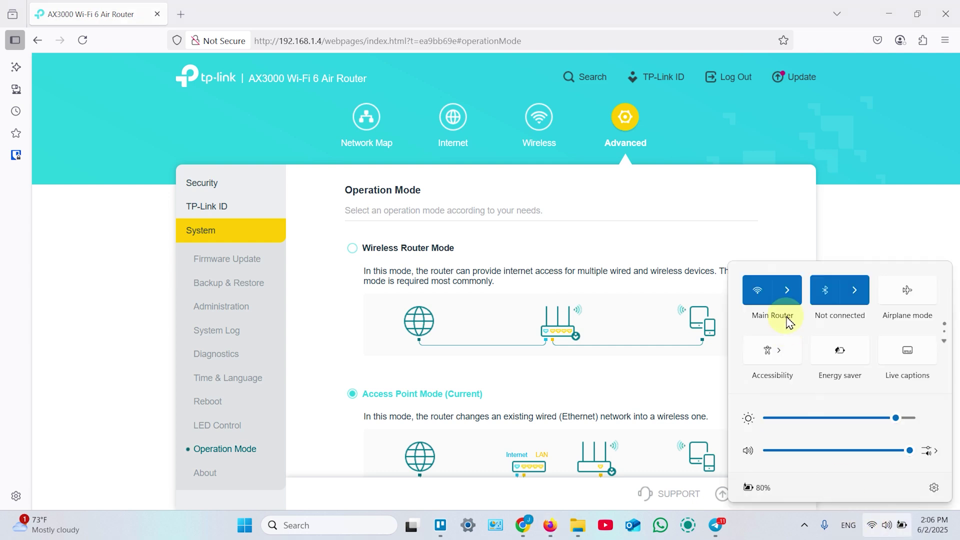
pyautogui.click(788, 295)
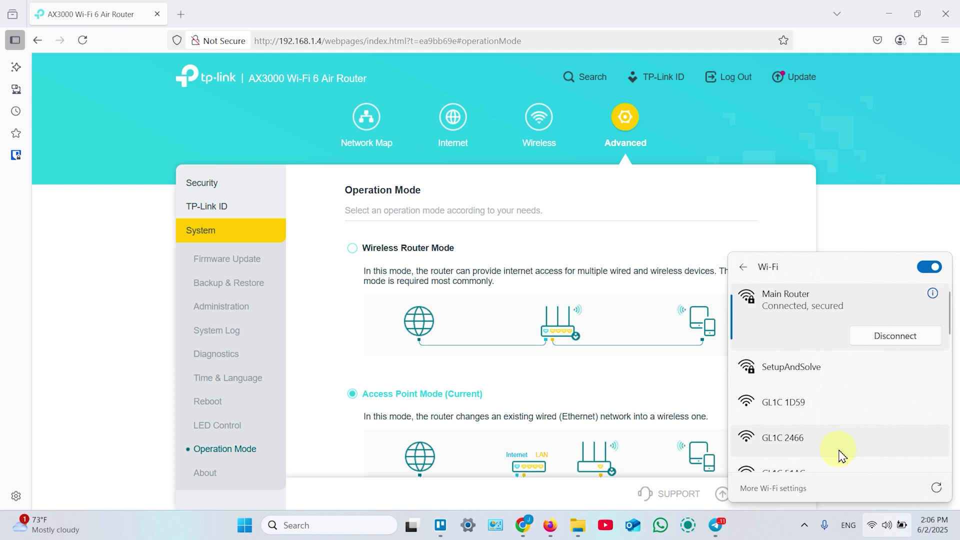
pyautogui.scroll(-3, 820, 467)
pyautogui.scroll(3, 821, 455)
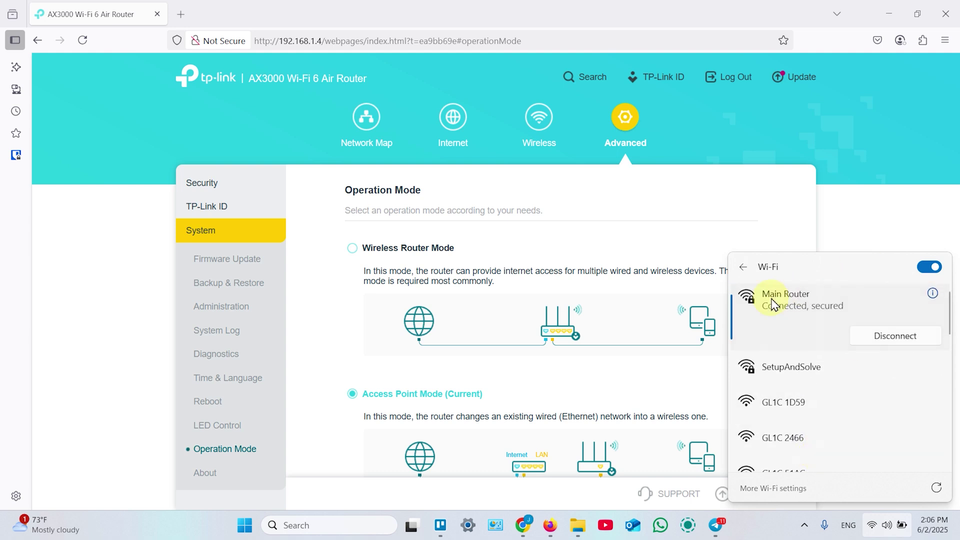